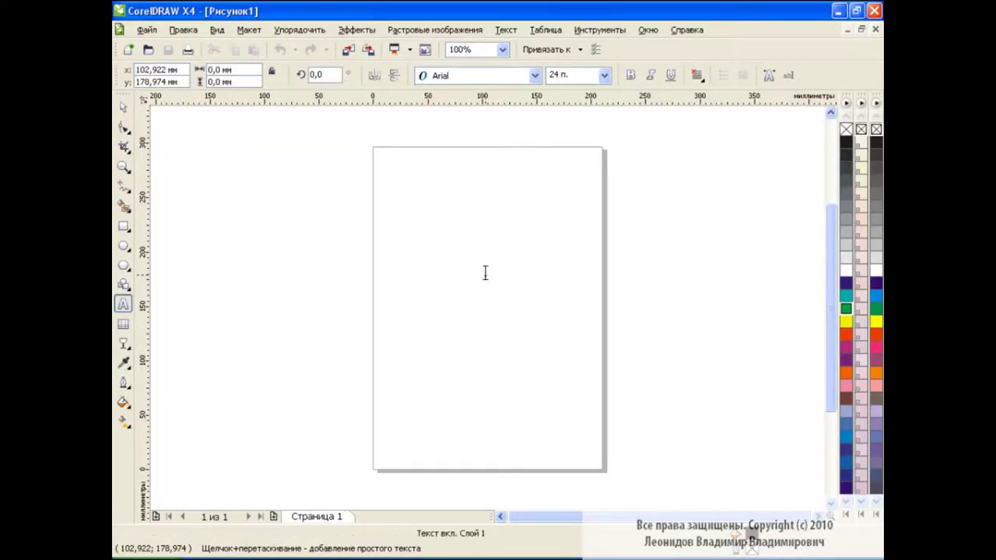
Type 'corel' as artistic text, enlarge it and move it onto the page.
left_click(483, 271)
type("corel")
key("Escape")
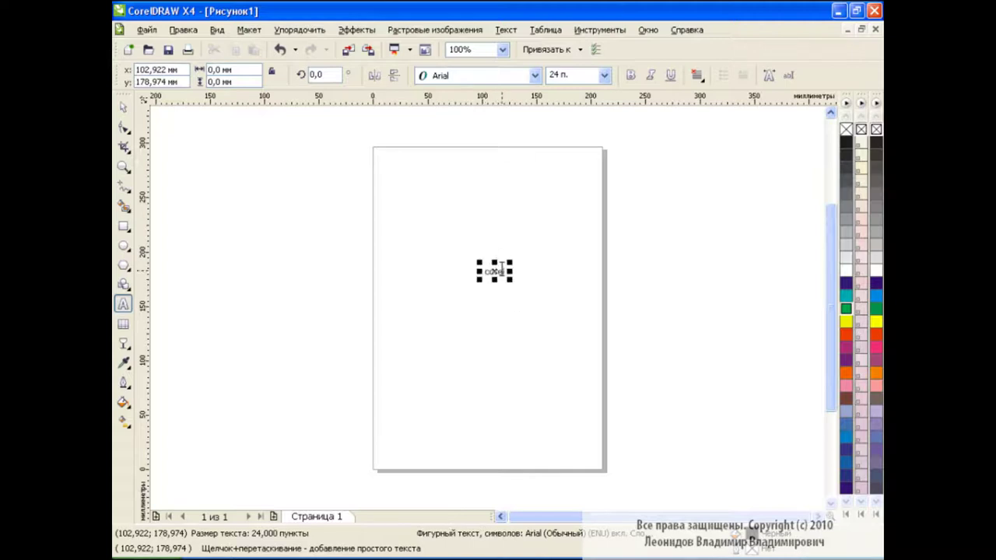
left_click_drag(511, 278, 722, 453)
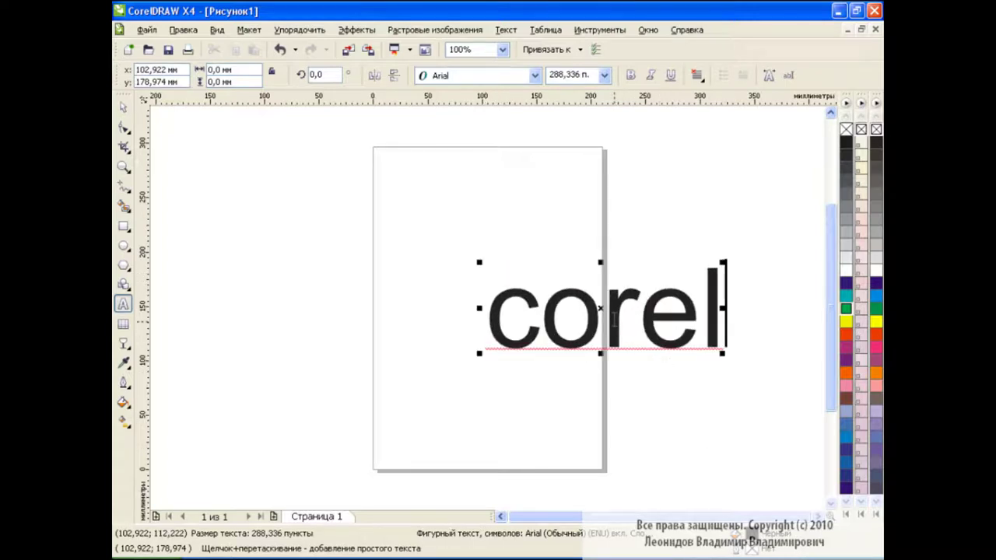
left_click_drag(597, 307, 488, 259)
Set the text to Arial Black, enlarge it to about 386 pt and place it upper middle.
left_click(610, 261)
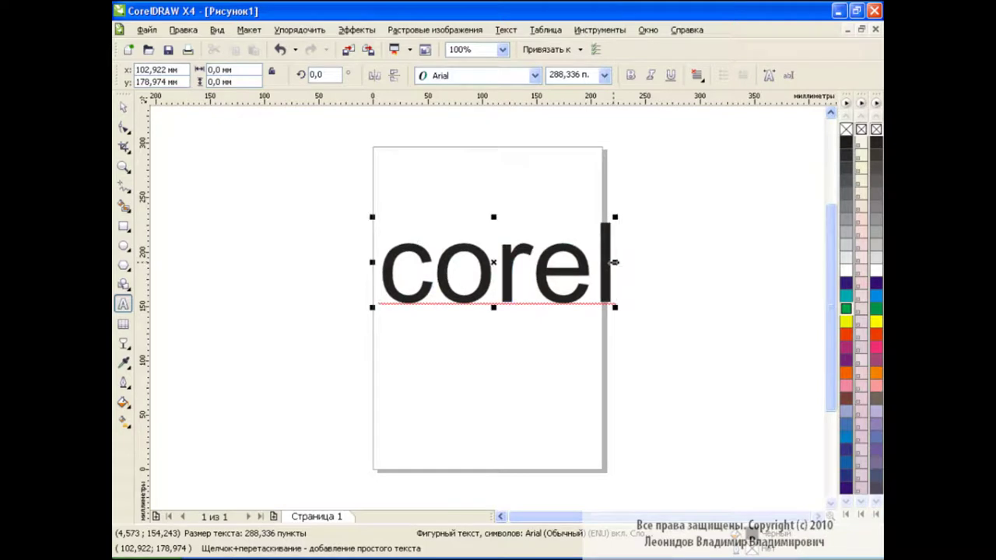
left_click_drag(611, 261, 383, 259)
left_click(534, 74)
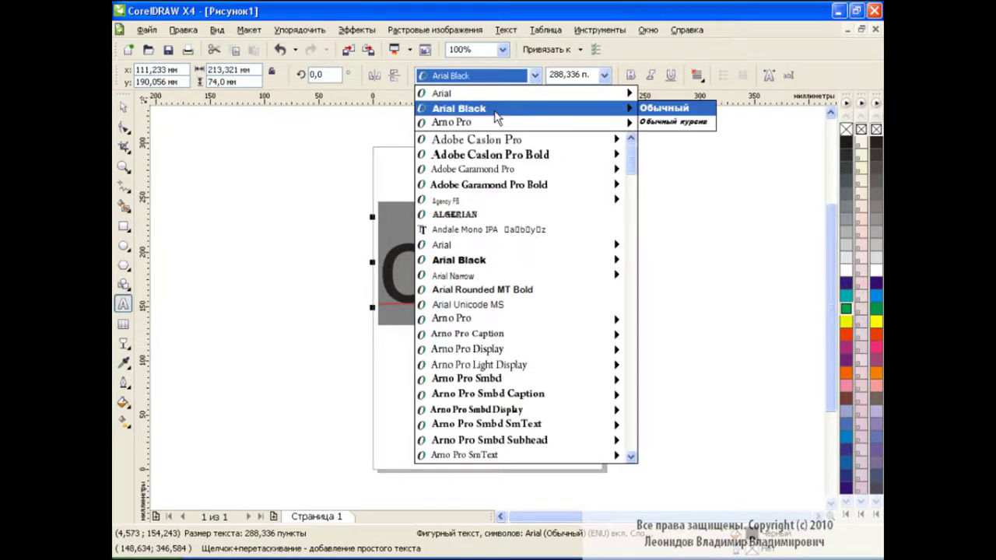
left_click(451, 102)
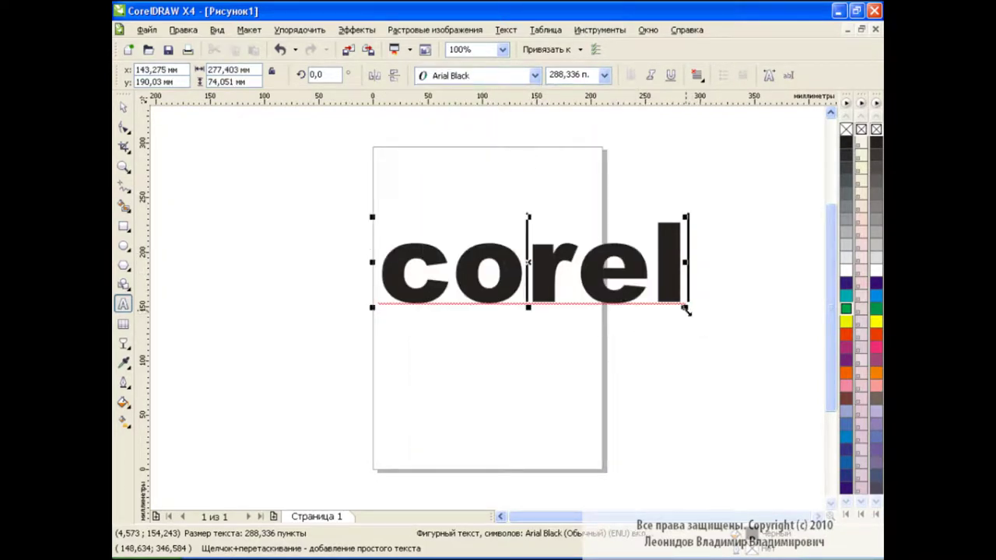
left_click_drag(685, 307, 788, 335)
left_click_drag(580, 276, 503, 246)
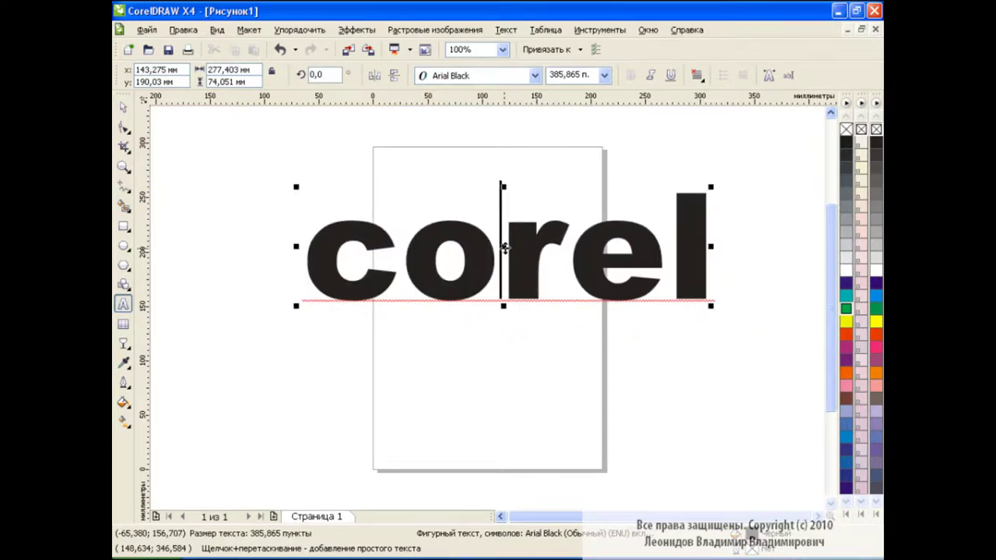
key("ctrl+space")
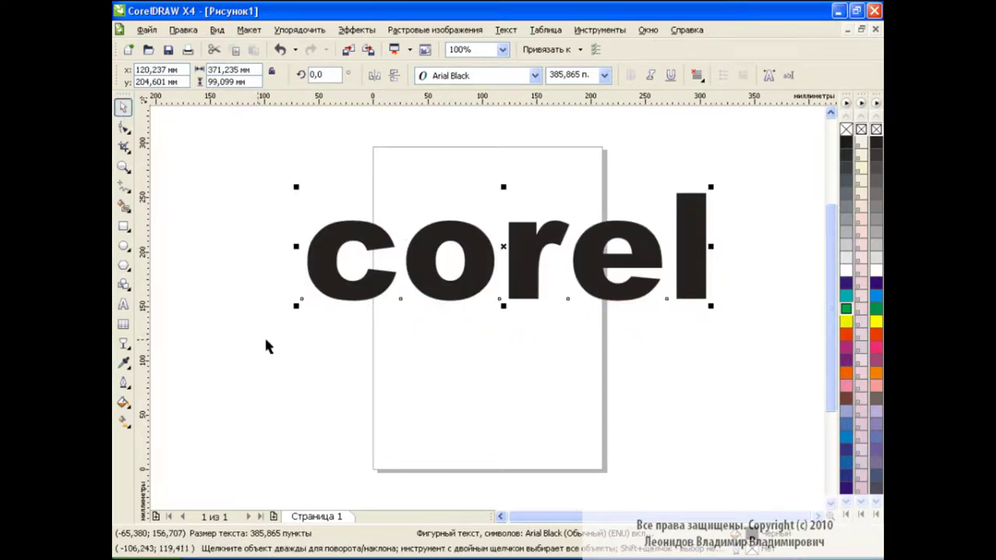
left_click(123, 344)
Add a 1-step outside contour to the letters with an offset of about 15.5 mm.
left_click(167, 350)
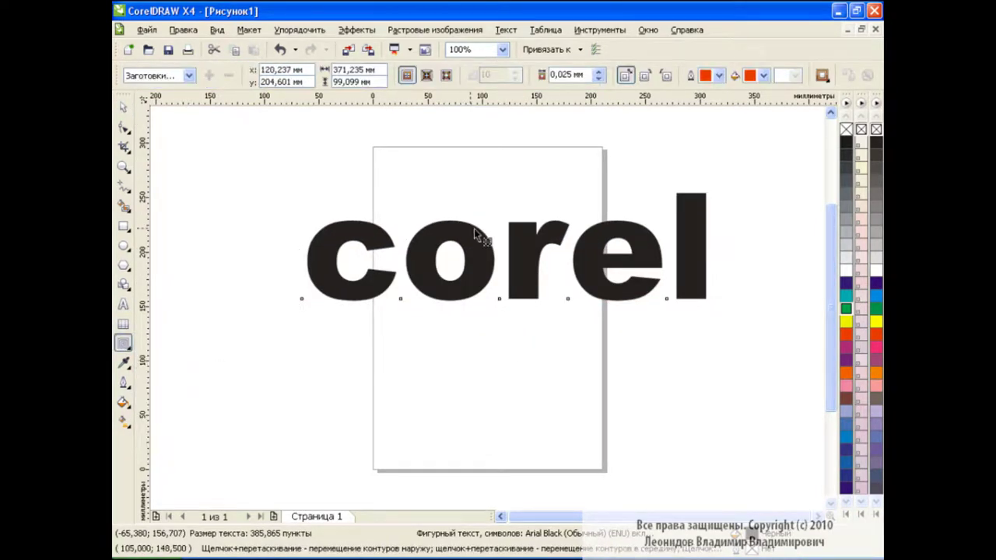
left_click(446, 74)
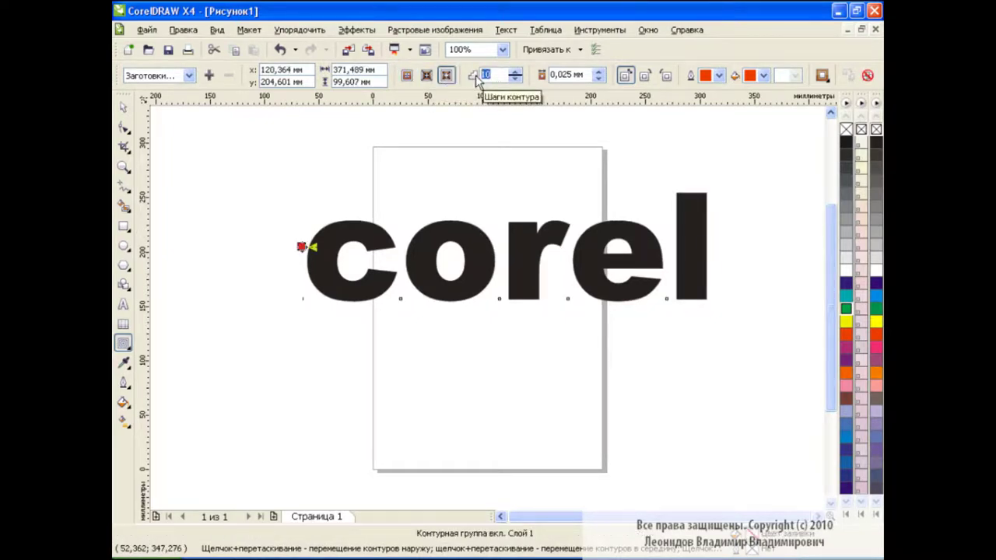
left_click(500, 74)
type("1")
left_click_drag(470, 235, 479, 226)
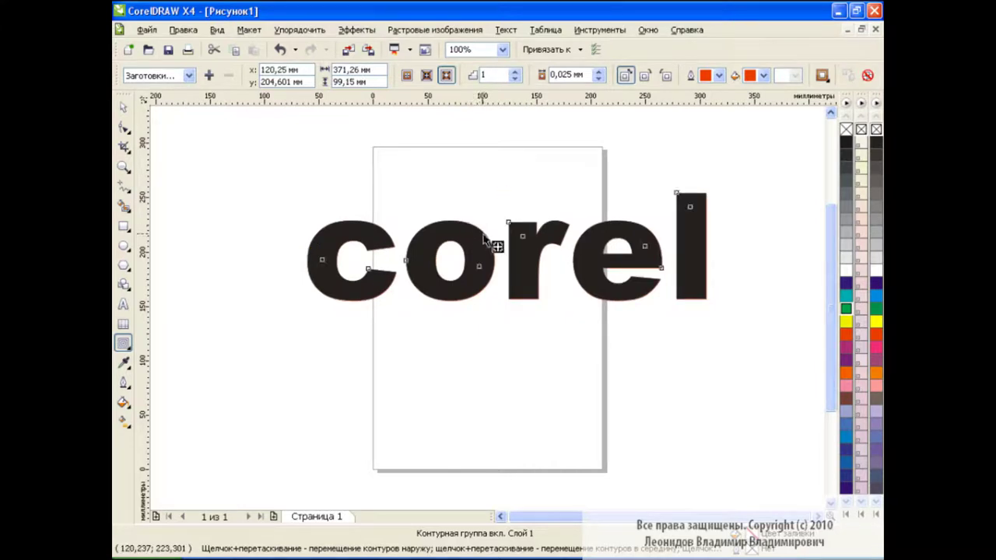
type("530")
left_click(448, 74)
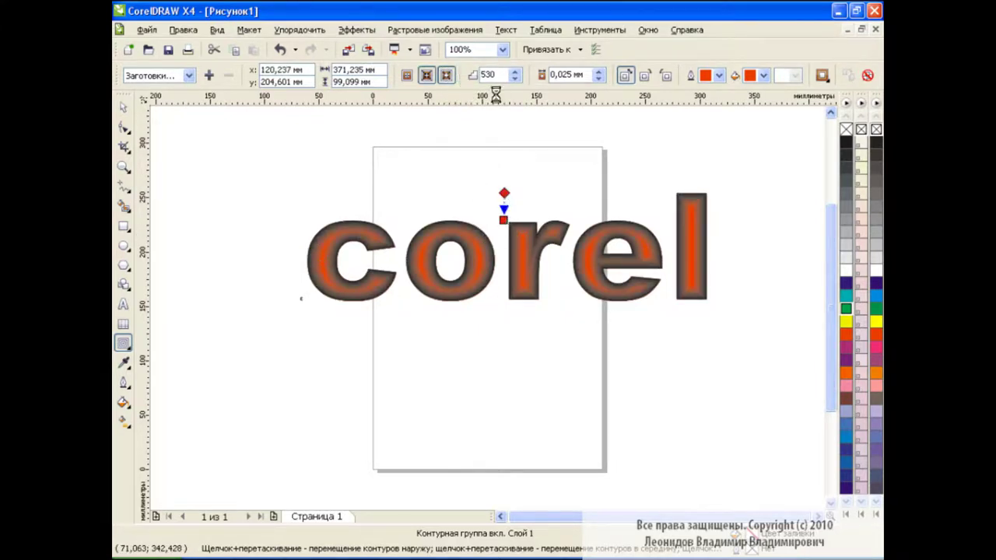
type("1")
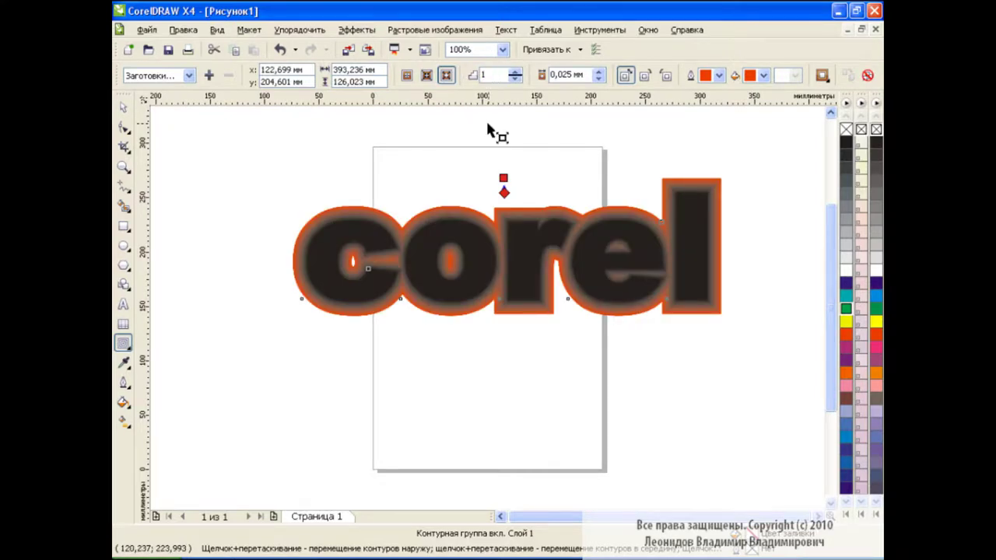
key("Return")
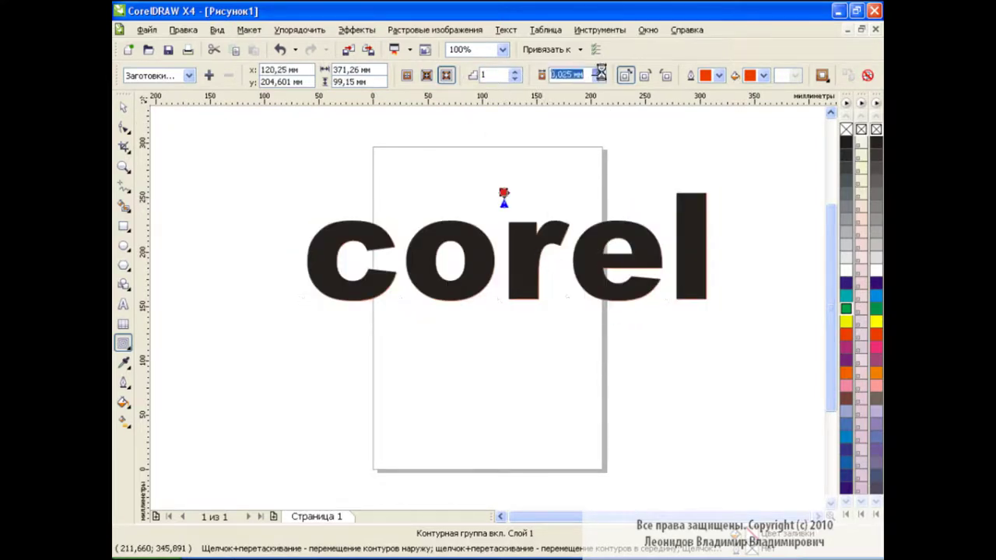
mouse_move(598, 72)
left_mouse_down()
mouse_move(605, 84)
mouse_move(600, 75)
left_mouse_up()
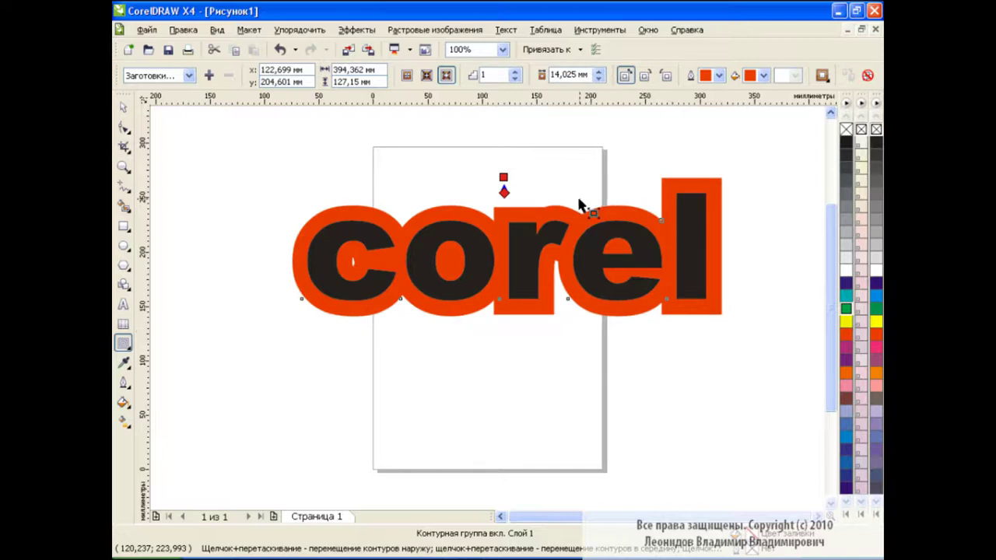
left_click_drag(599, 75, 604, 76)
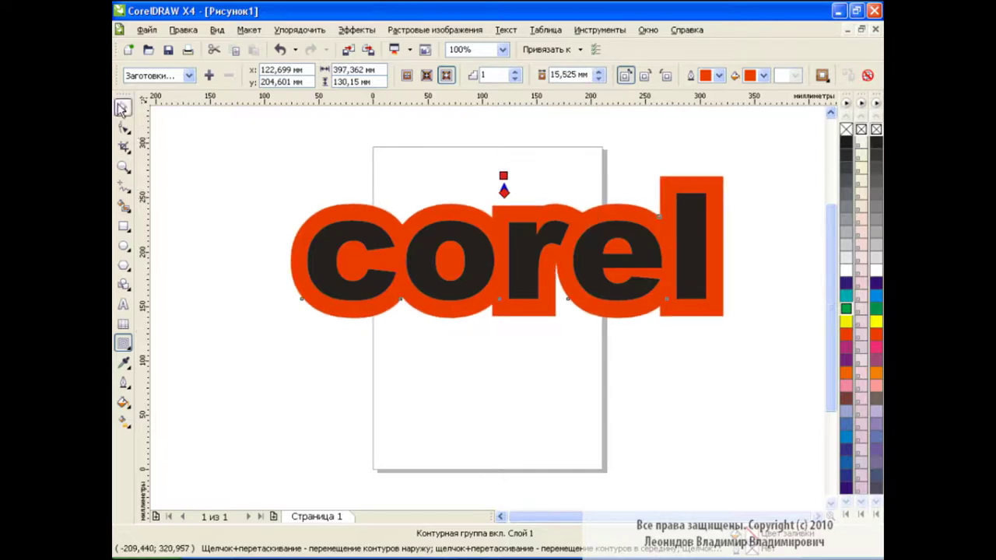
key("space")
left_click(523, 252)
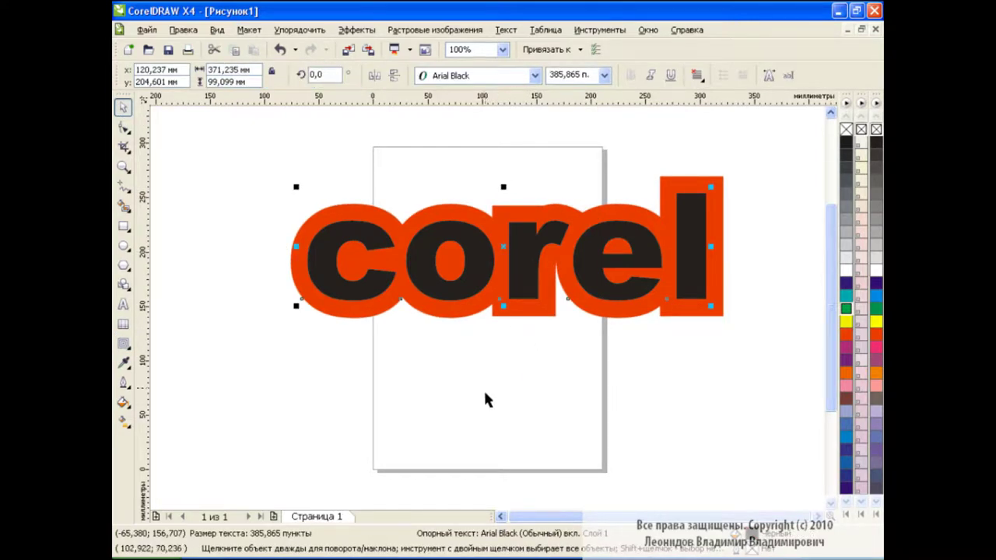
Select the whole contoured word group and break the contour group apart.
left_click(260, 192)
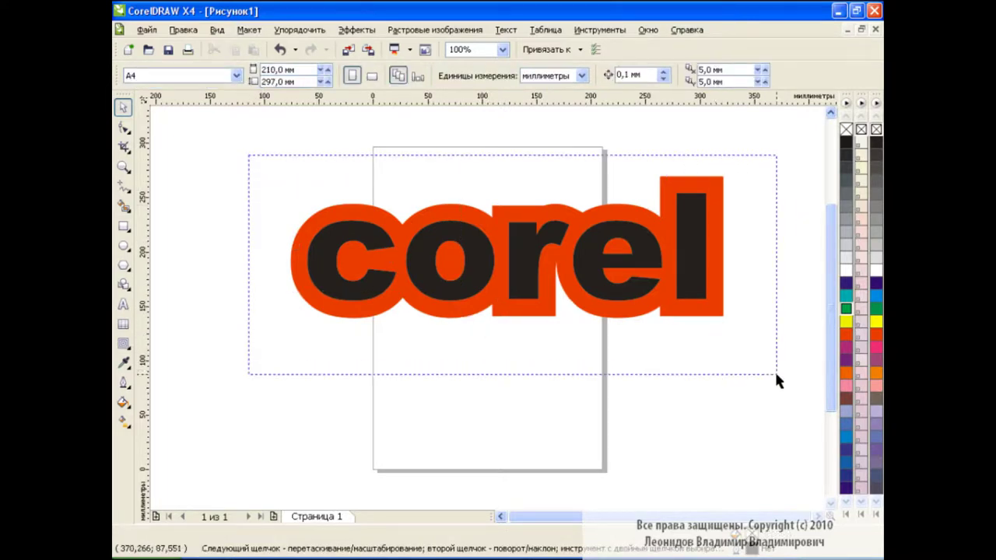
left_click_drag(249, 155, 778, 380)
left_click(304, 29)
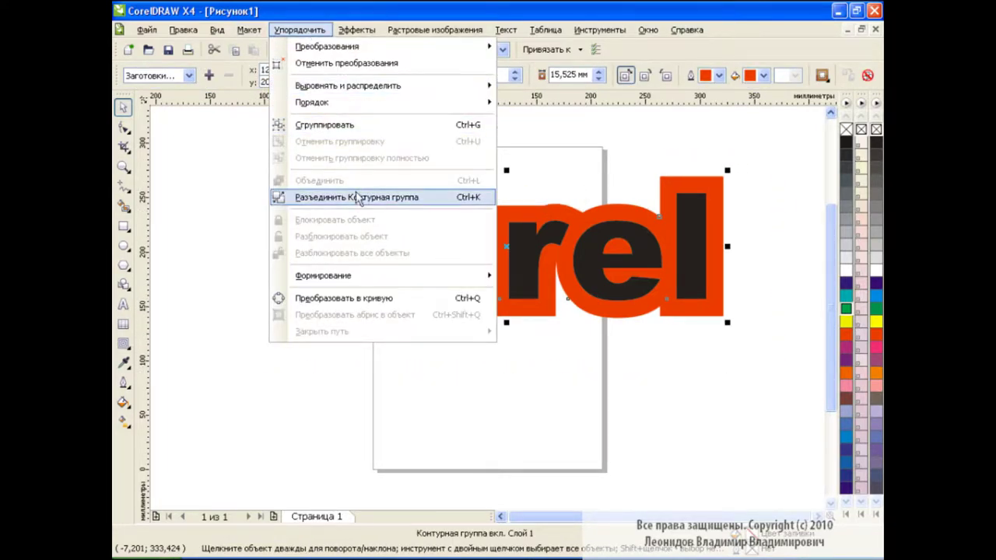
left_click(360, 206)
Select the orange contour curve in the Object Manager and open its Fountain Fill dialog.
left_click(504, 213)
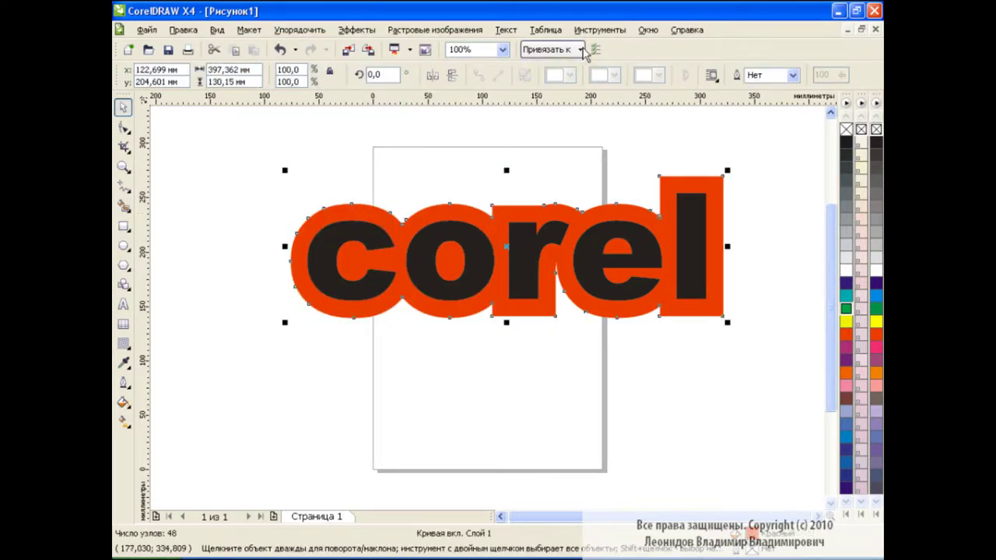
left_click(545, 29)
left_click(645, 136)
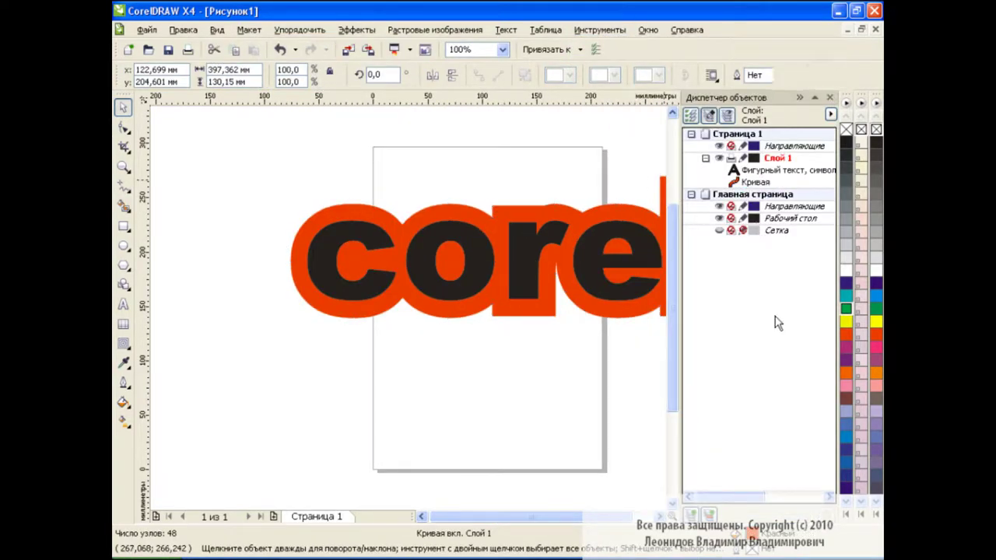
left_click(775, 322)
left_click(758, 183)
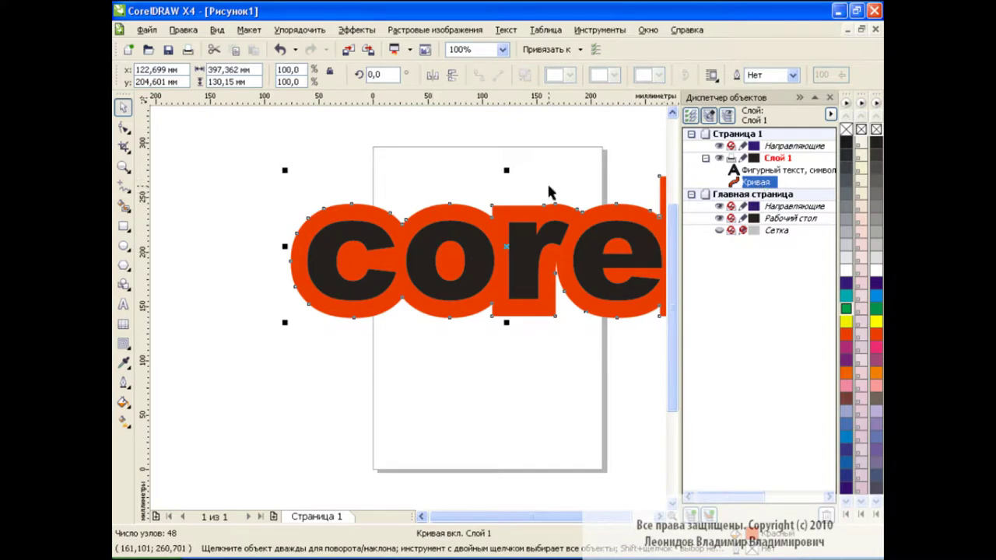
left_click(123, 402)
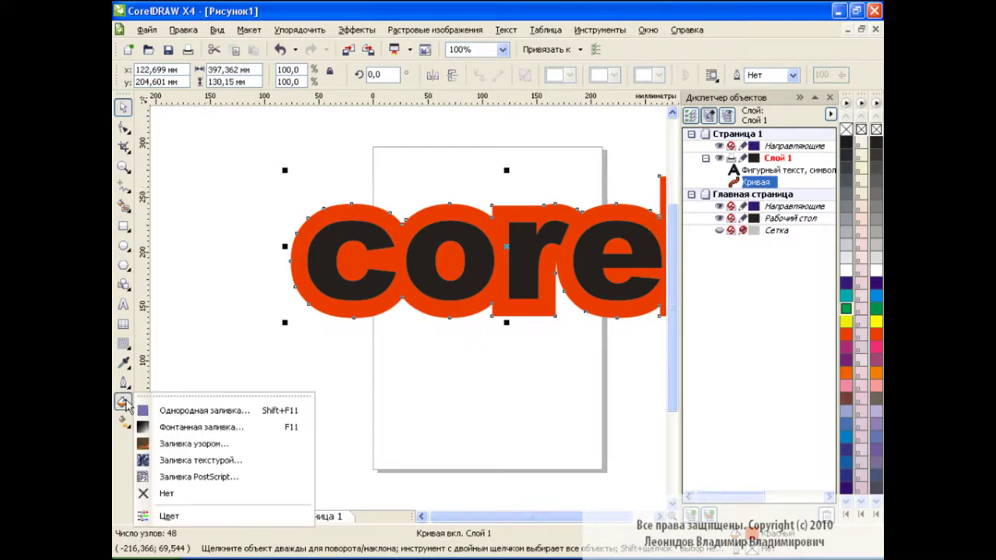
left_click(202, 429)
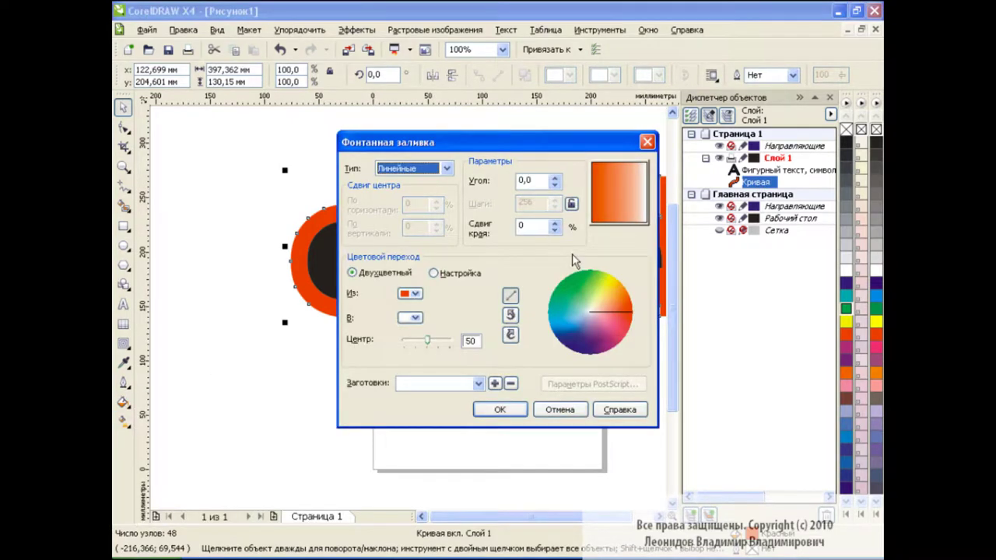
Set the fountain fill angle to 90 and make it a custom gradient starting dark grey.
left_click(519, 180)
type("9")
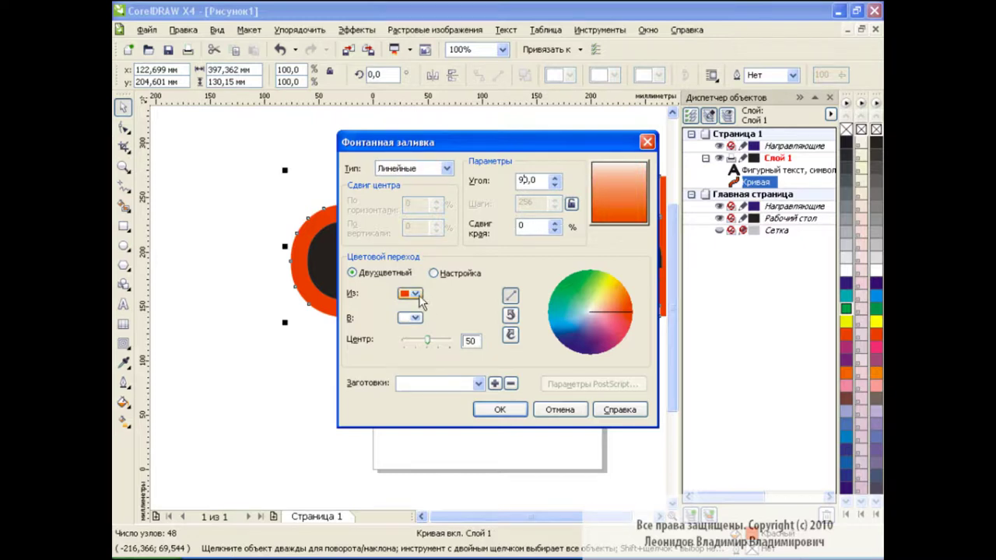
left_click(410, 293)
left_click(434, 273)
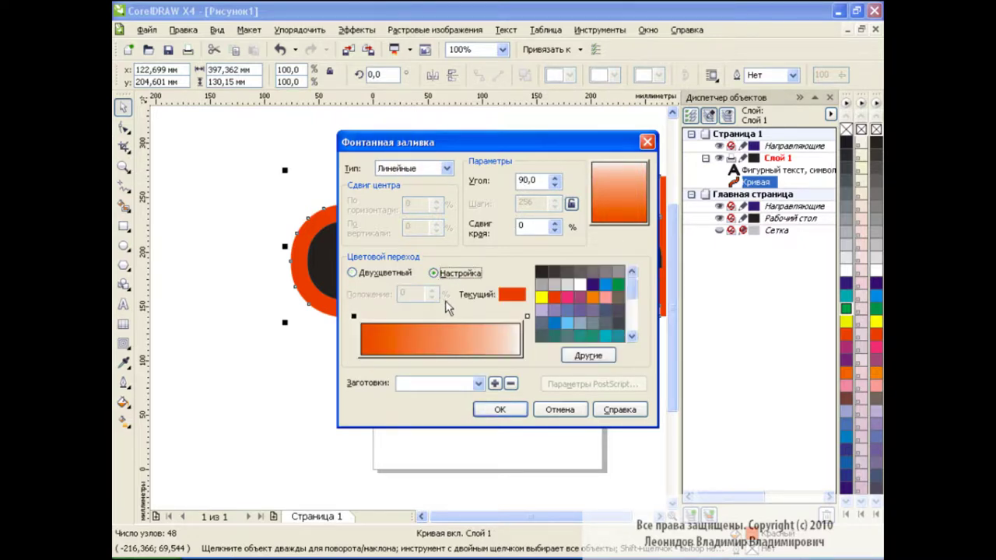
left_click(581, 274)
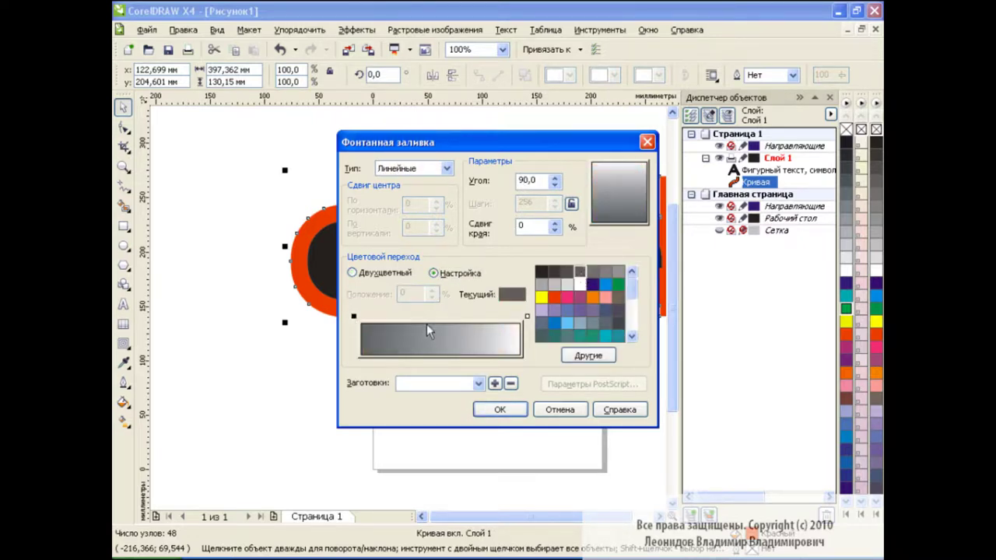
Add white stops along the gradient, give it a grey end colour, and apply the fill.
double_click(436, 316)
left_click(568, 285)
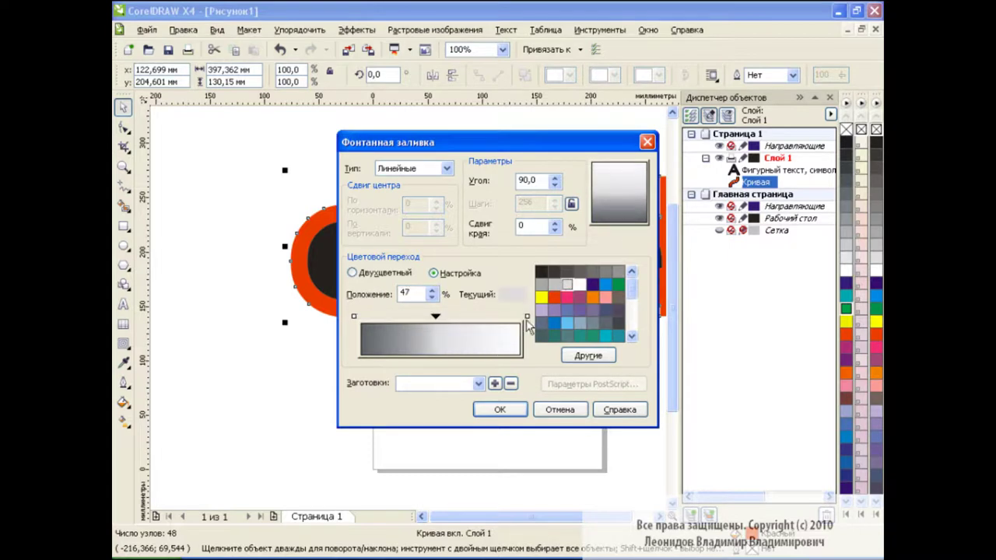
left_click(527, 318)
left_click(592, 272)
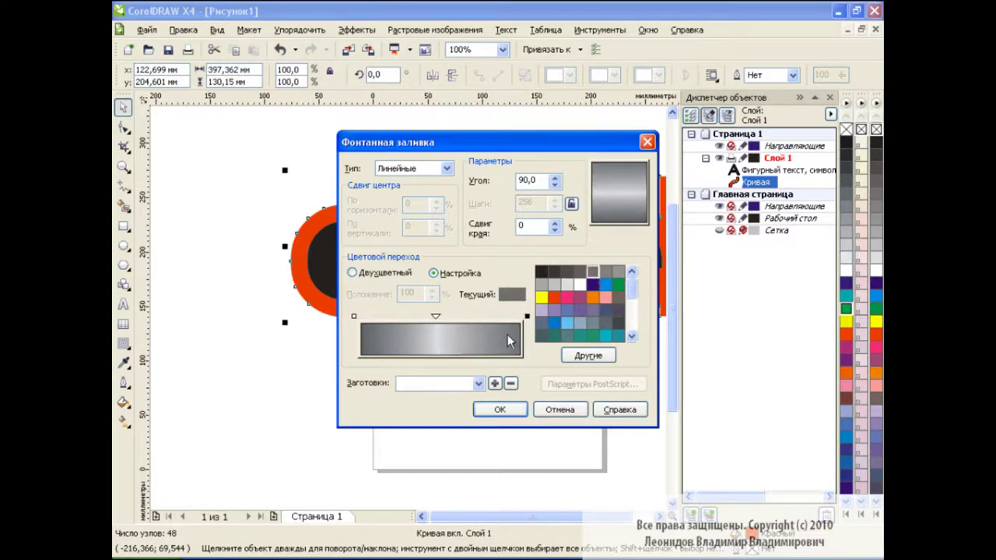
double_click(454, 317)
left_click(567, 285)
left_click(421, 317)
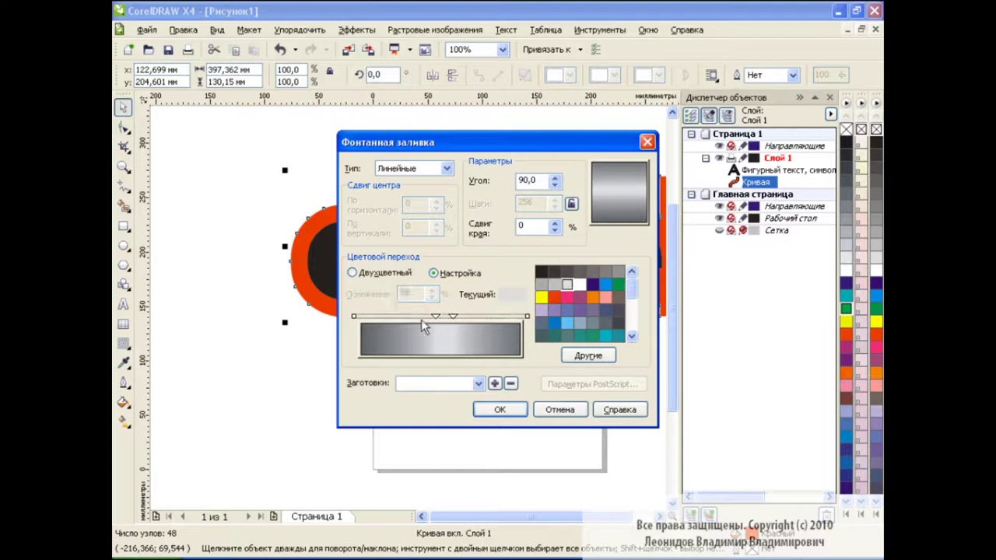
double_click(421, 317)
left_click(580, 284)
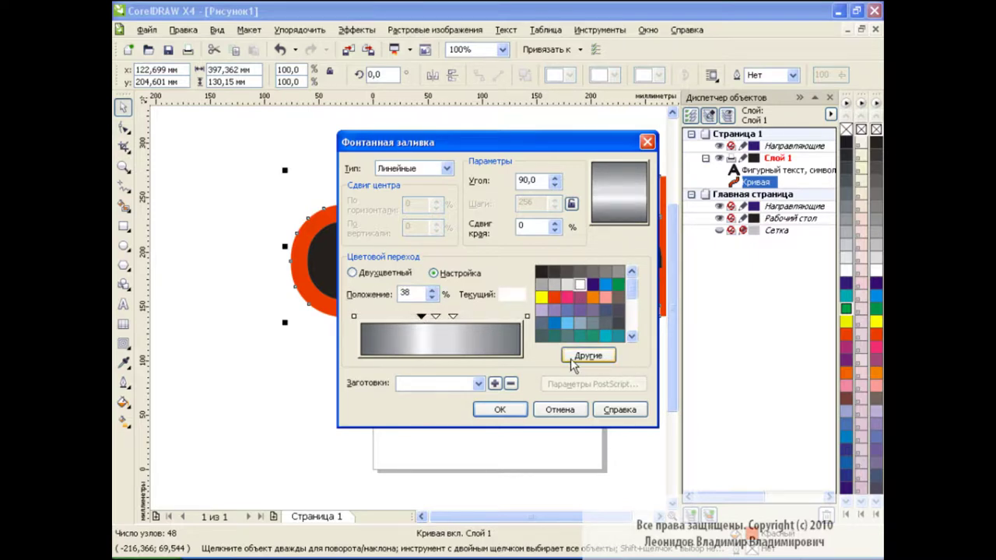
left_click(510, 410)
Give the corel text a green outline 1.5 mm wide.
left_click(499, 362)
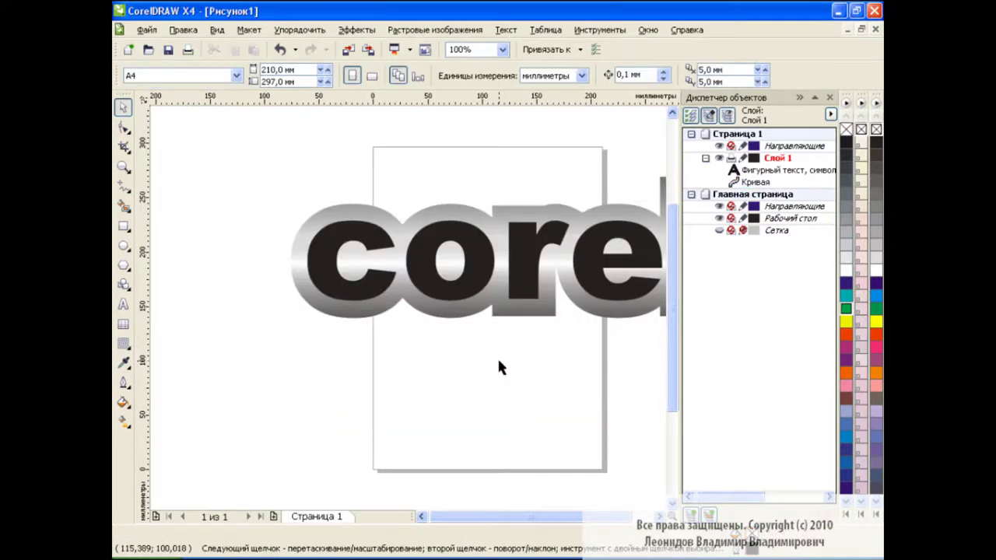
left_click(786, 170)
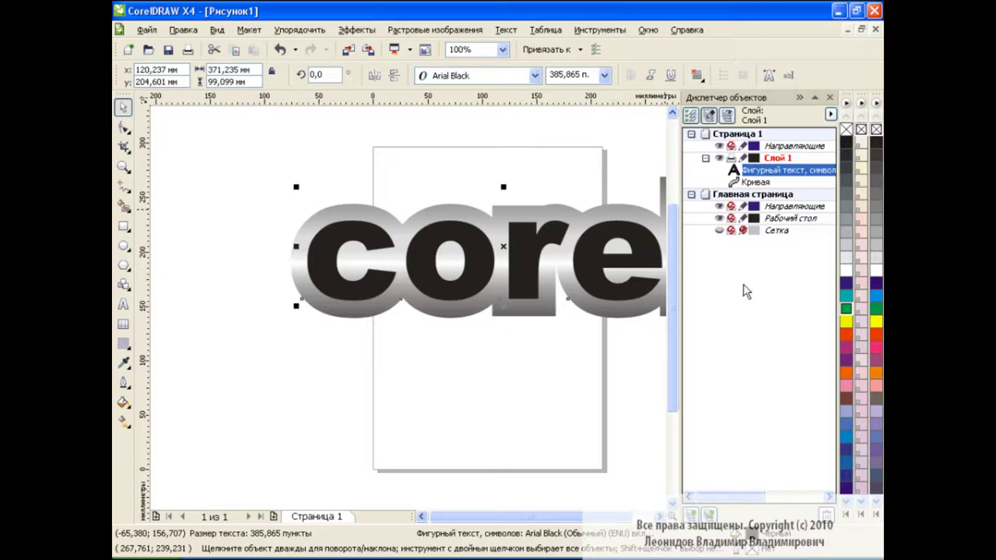
left_click(846, 311)
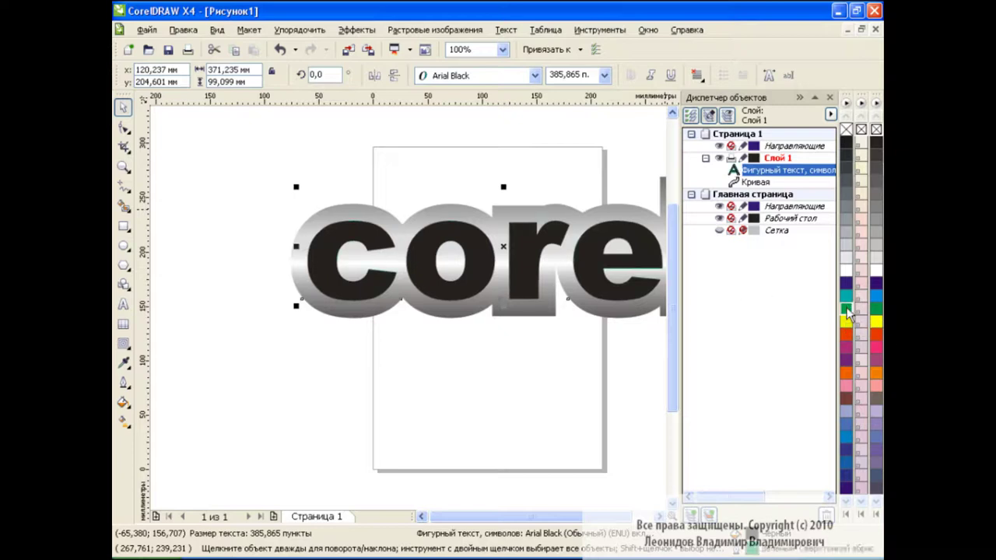
left_click(124, 383)
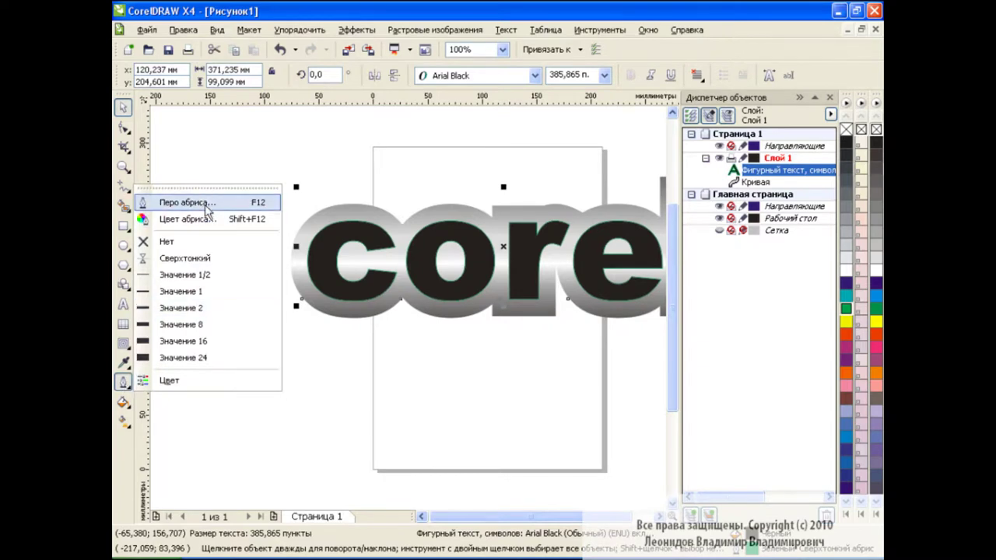
left_click(179, 201)
left_click(402, 207)
left_click(395, 302)
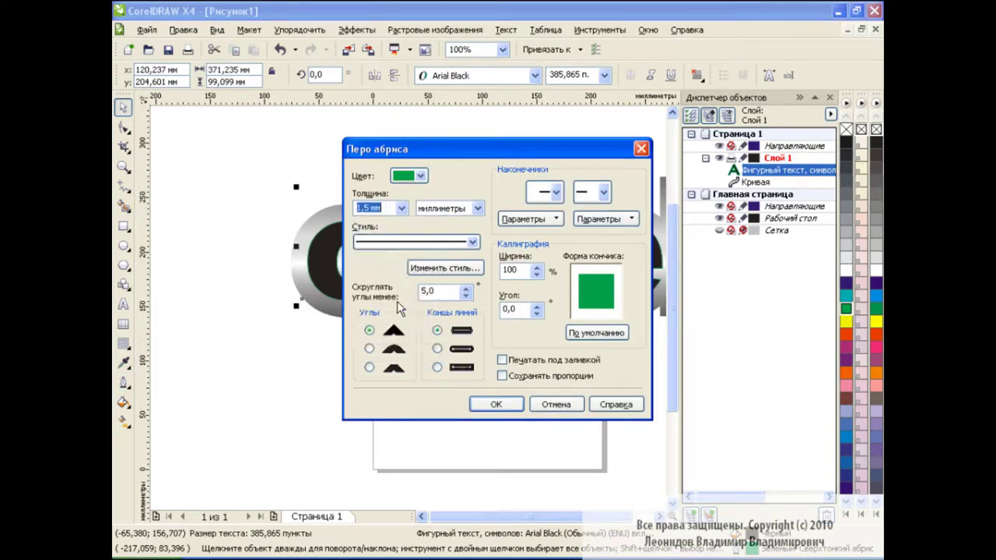
left_click(497, 404)
Fill the corel letters orange-red and scroll right to show the whole word.
left_click(514, 350)
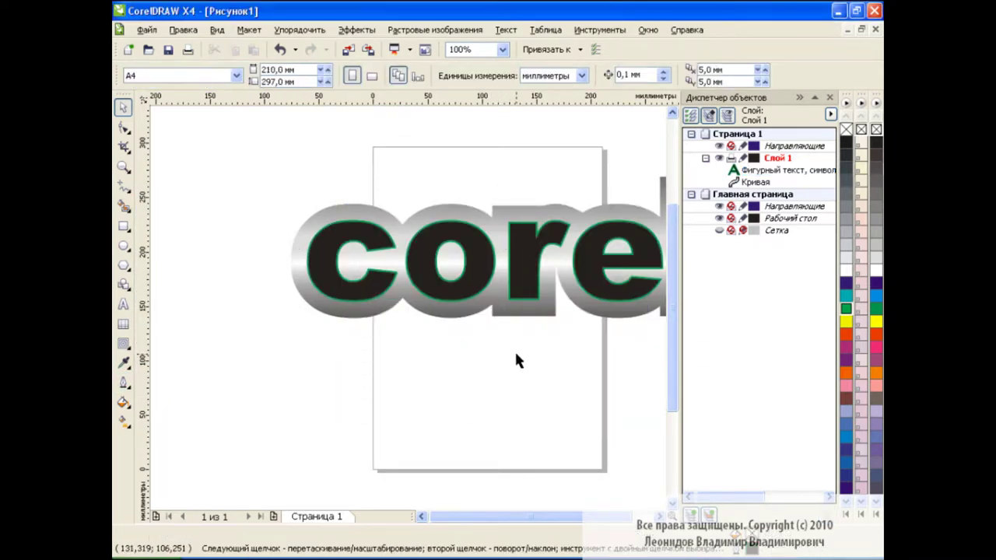
left_click(594, 269)
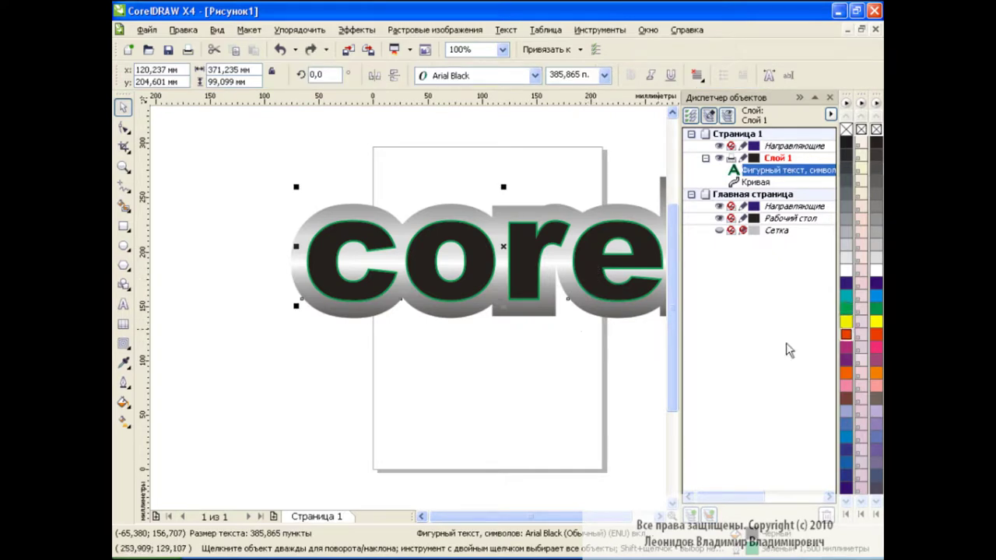
left_click(847, 335)
left_click(519, 342)
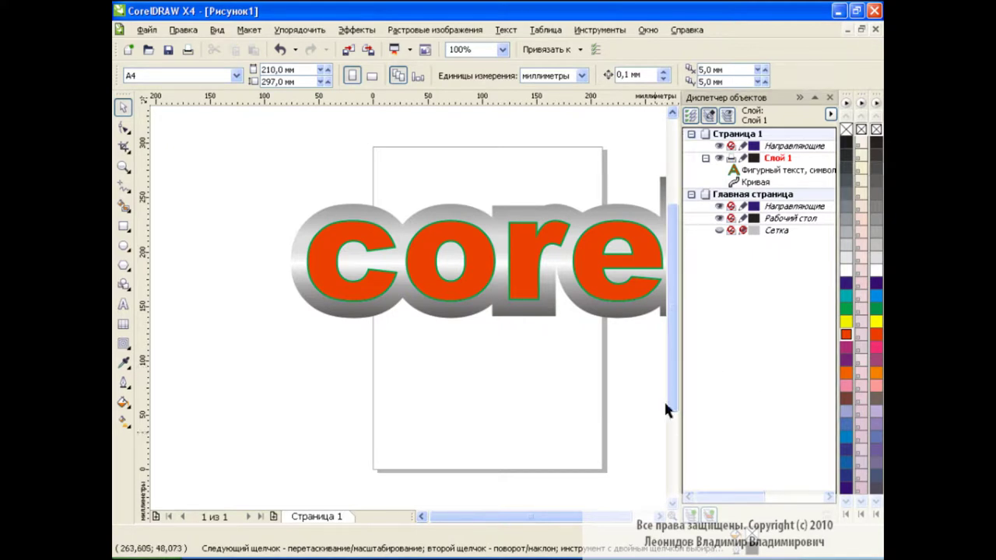
scroll(548, 435, "right", 2)
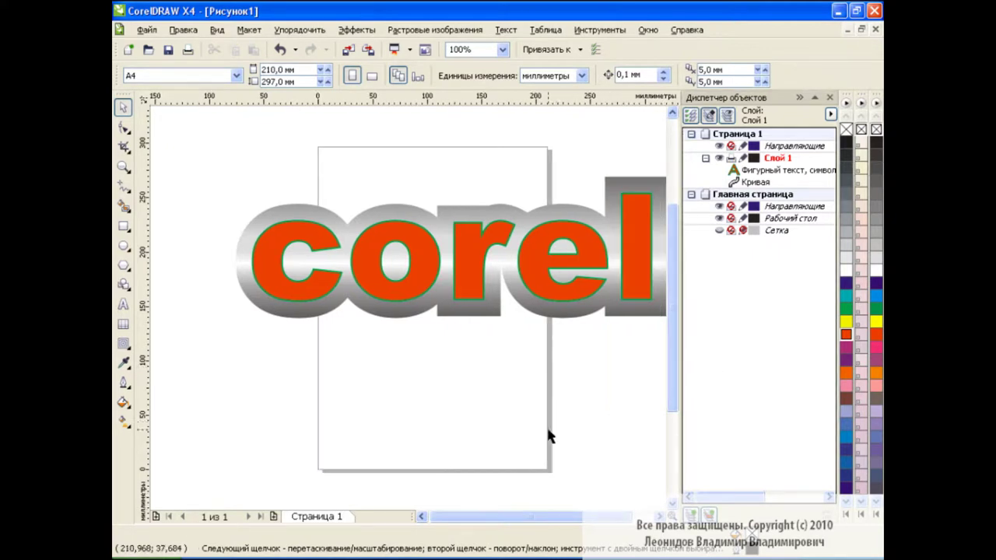
Paste a copy of the contour behind the lettering, offset it slightly and fill it black.
left_click(756, 184)
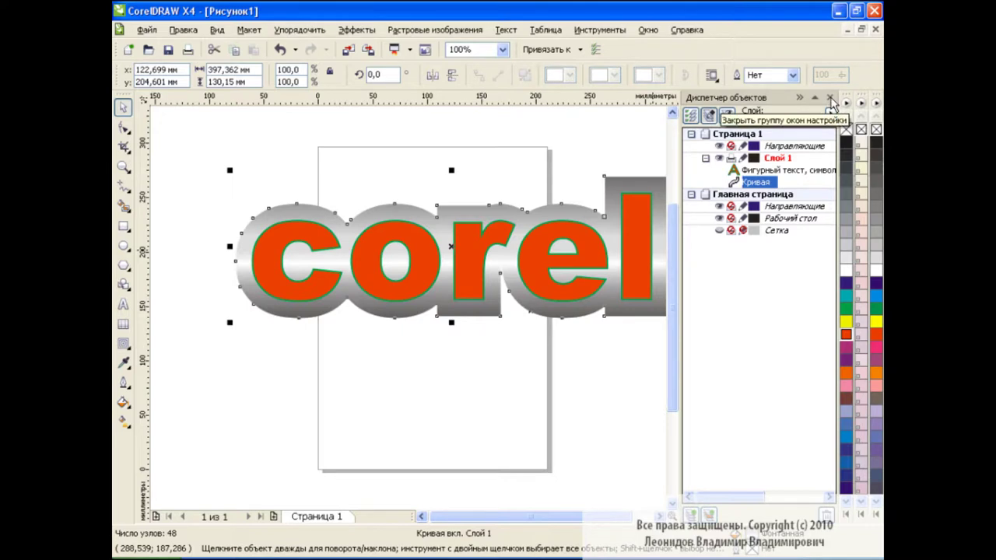
left_click(831, 101)
left_click(235, 49)
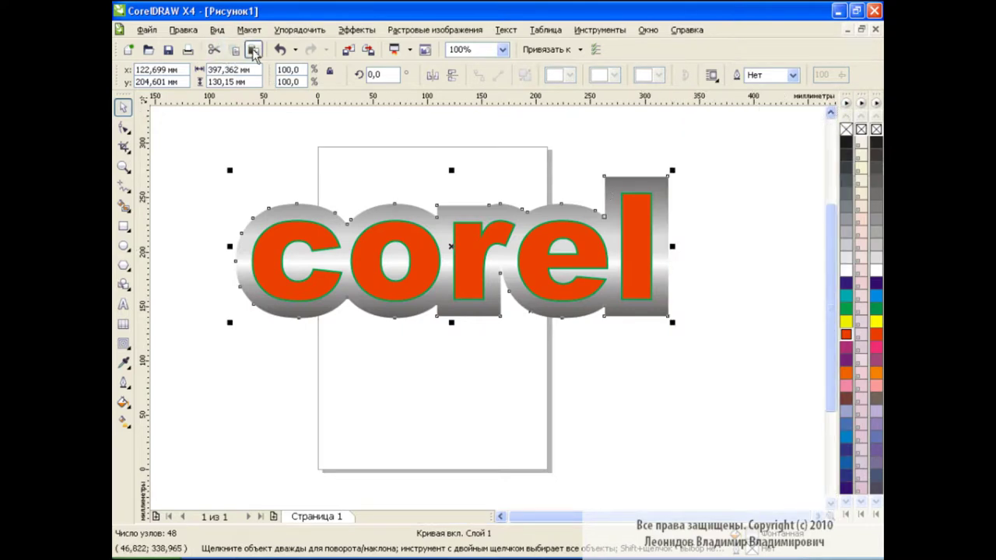
key("shift+Page_Down")
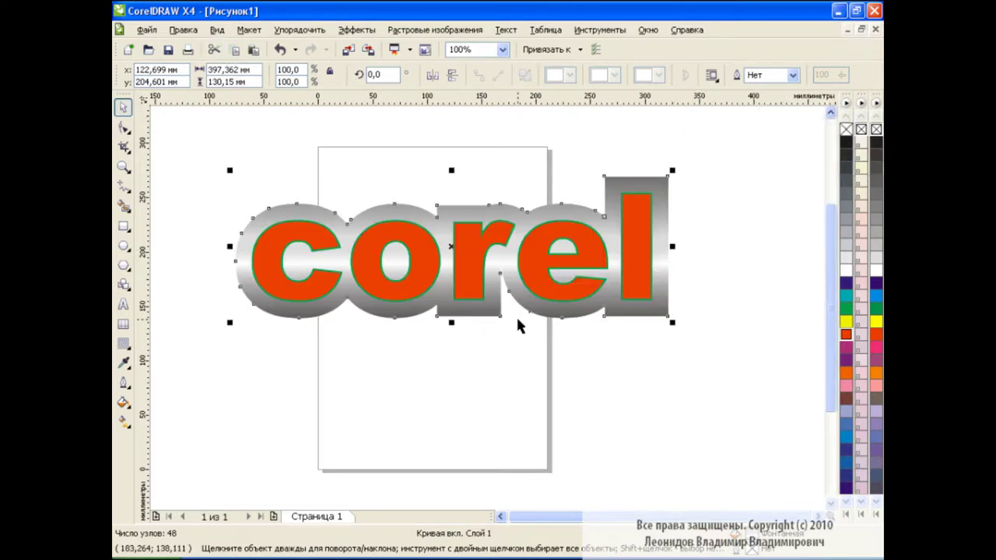
left_click_drag(448, 245, 459, 258)
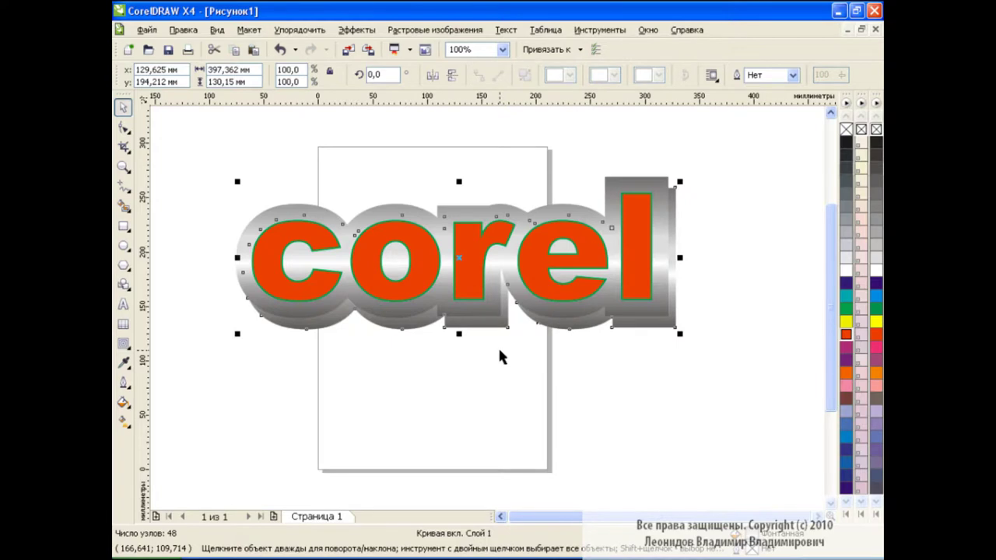
left_click_drag(459, 257, 457, 262)
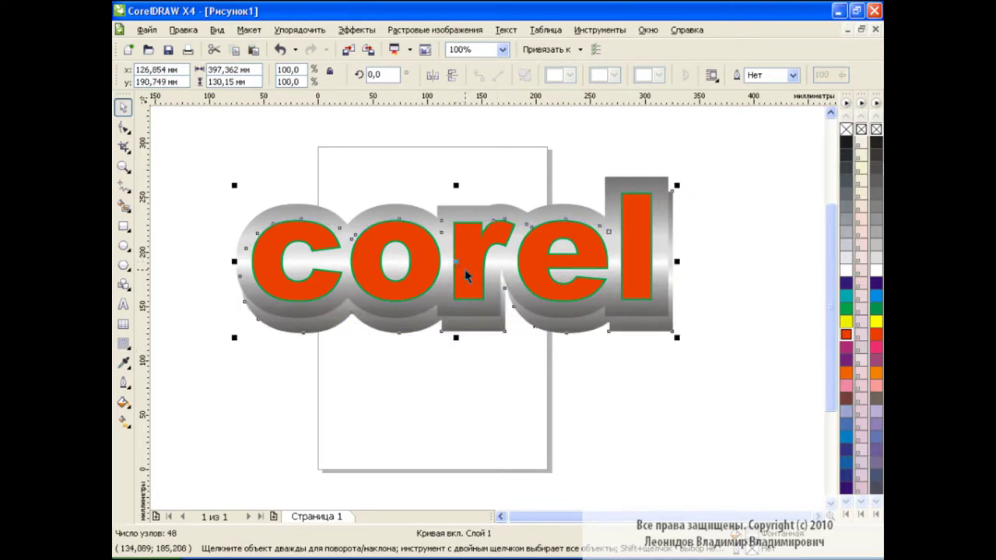
left_click(846, 143)
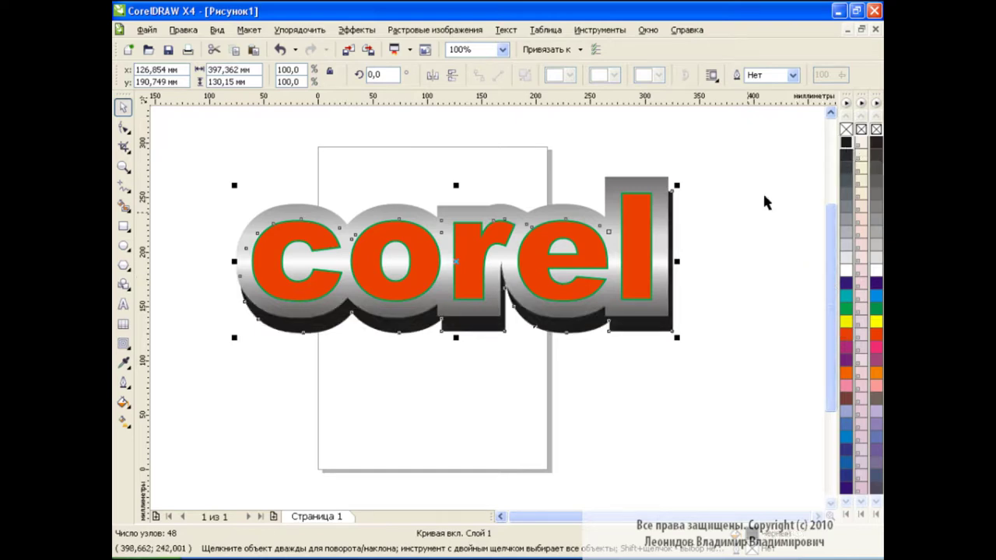
left_click(735, 243)
left_click(597, 243)
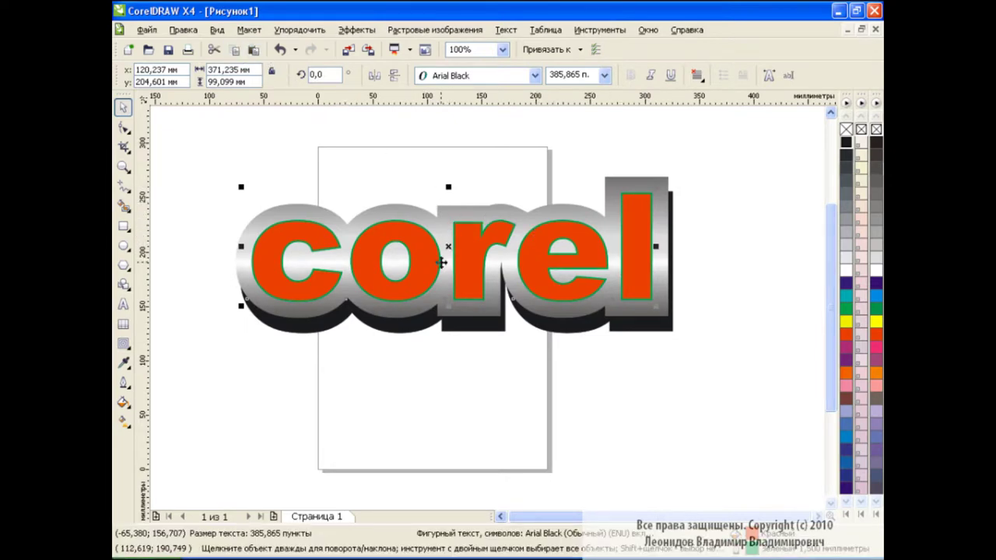
Fill the letters white and apply a vertical linear transparency down them.
right_click(846, 129)
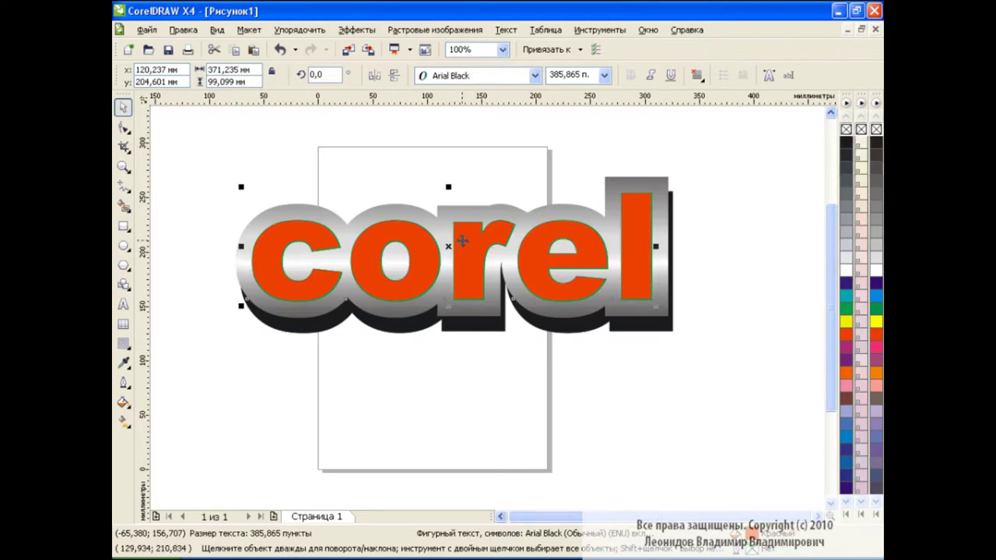
left_click(846, 270)
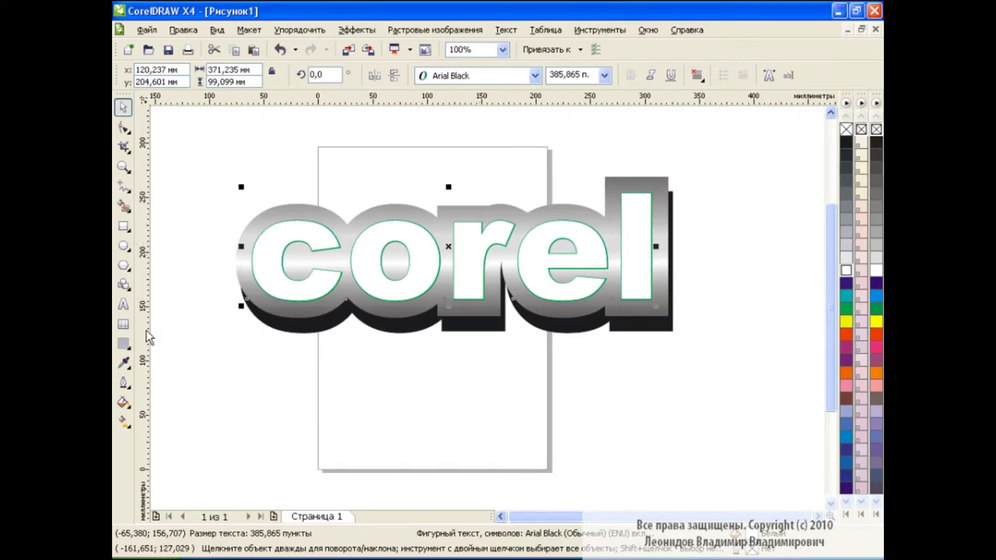
left_click(123, 339)
left_click(187, 451)
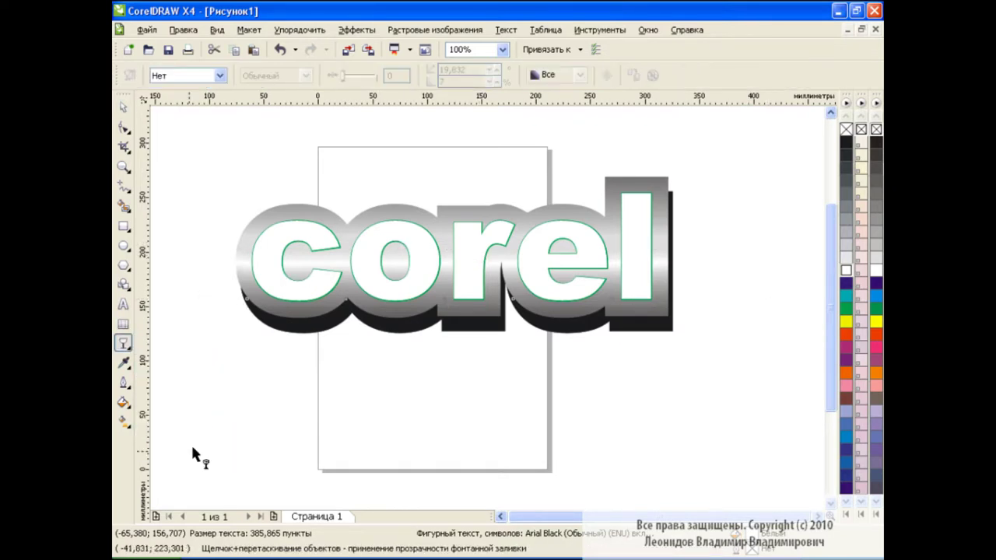
left_click_drag(470, 226, 466, 275)
Adjust the transparency handles so the fade spans from the letter tops to their bottoms.
left_click_drag(467, 226, 467, 182)
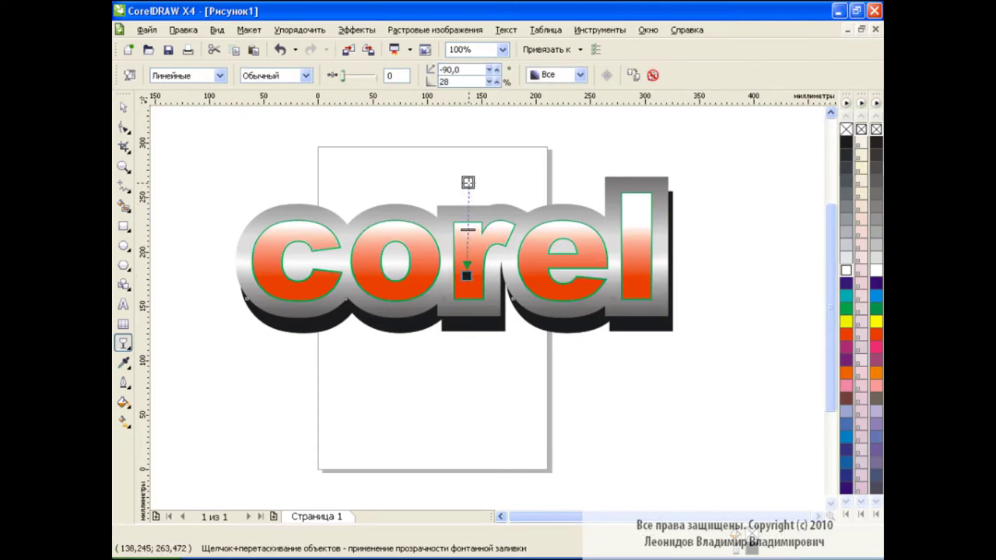
left_click_drag(467, 277, 466, 318)
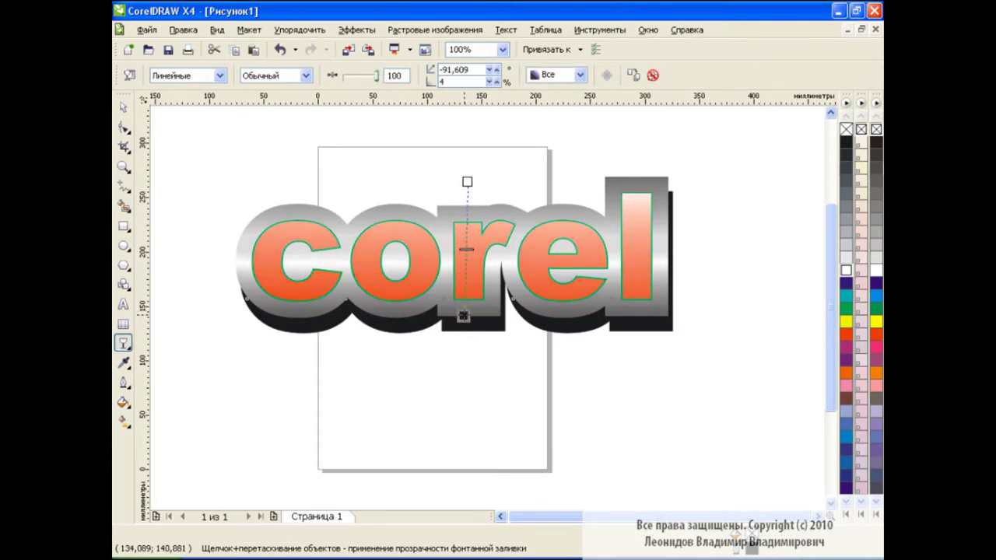
left_click_drag(467, 249, 467, 271)
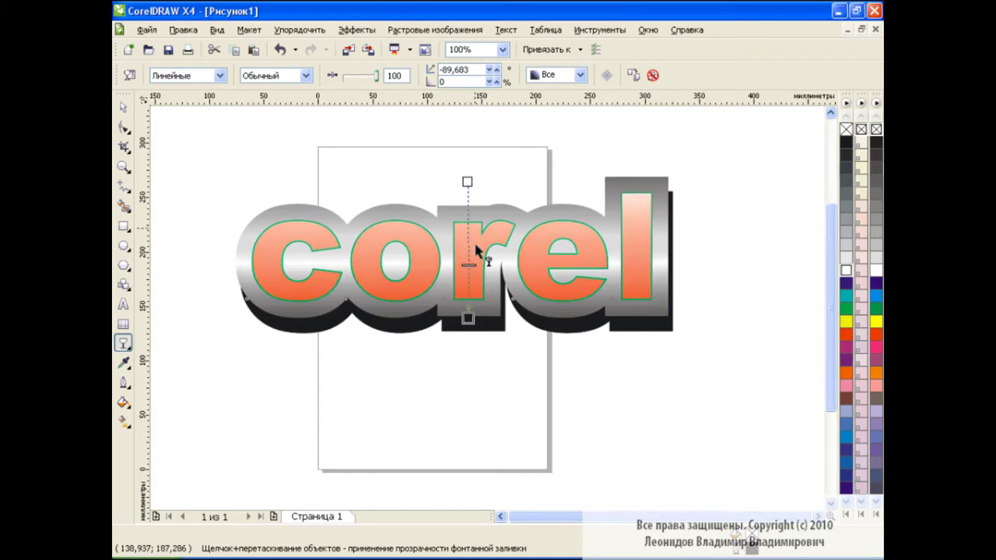
left_click_drag(467, 182, 470, 194)
left_click_drag(467, 317, 469, 277)
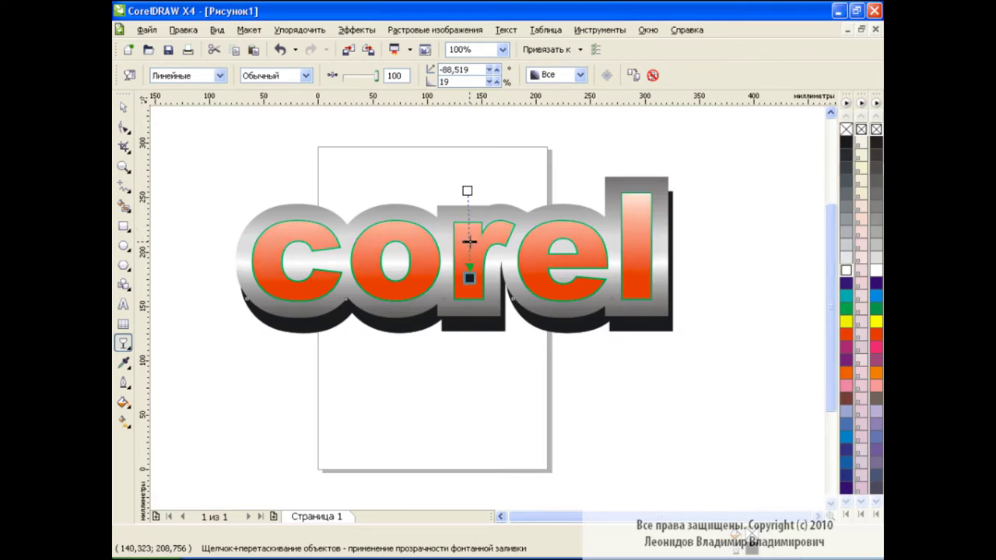
key("space")
Drag the transparency start handle slightly lower on the corel letters.
left_click(493, 398)
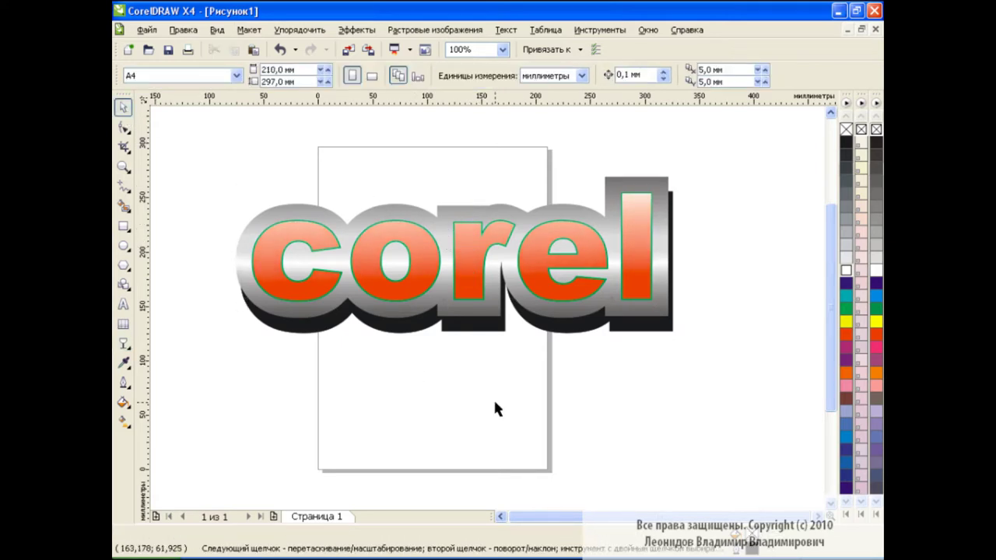
left_click(124, 345)
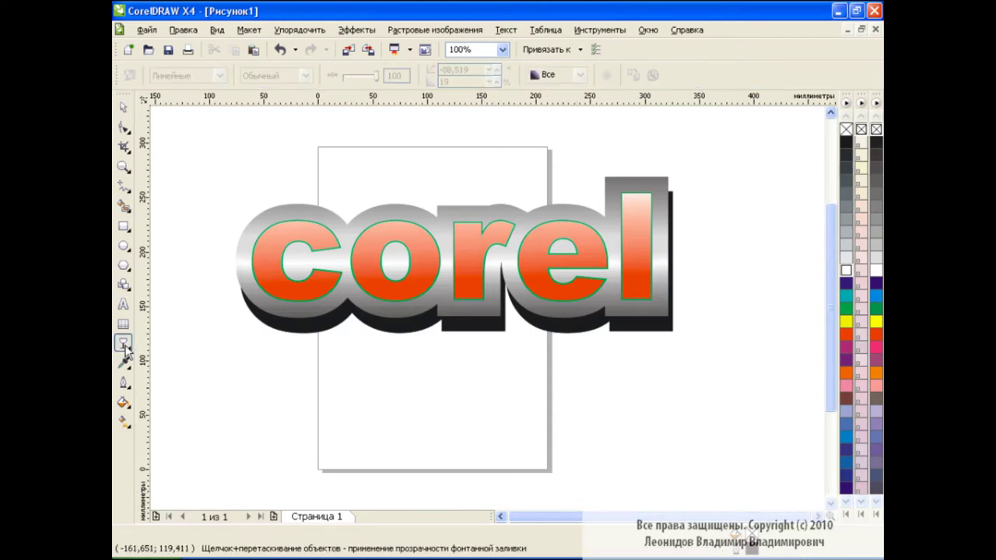
left_click(469, 246)
left_click_drag(485, 201, 469, 210)
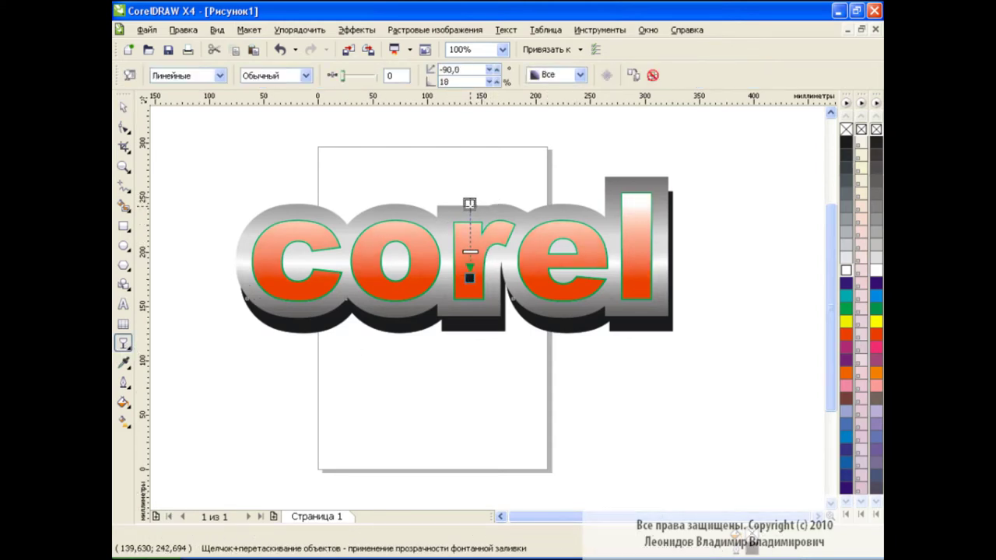
key("space")
left_click(487, 393)
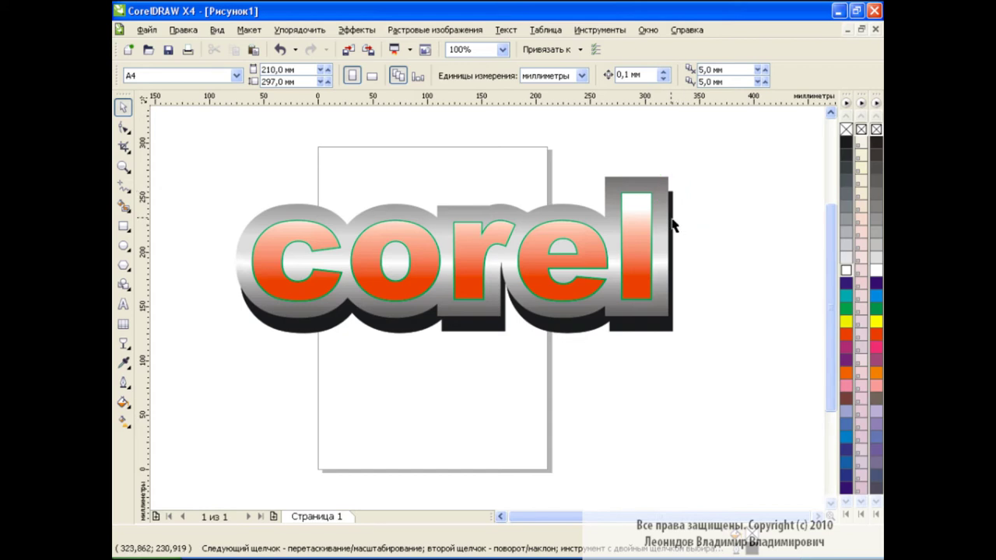
Raise the contour's top-right corner node beside the letter l using the Shape tool.
left_click(671, 220)
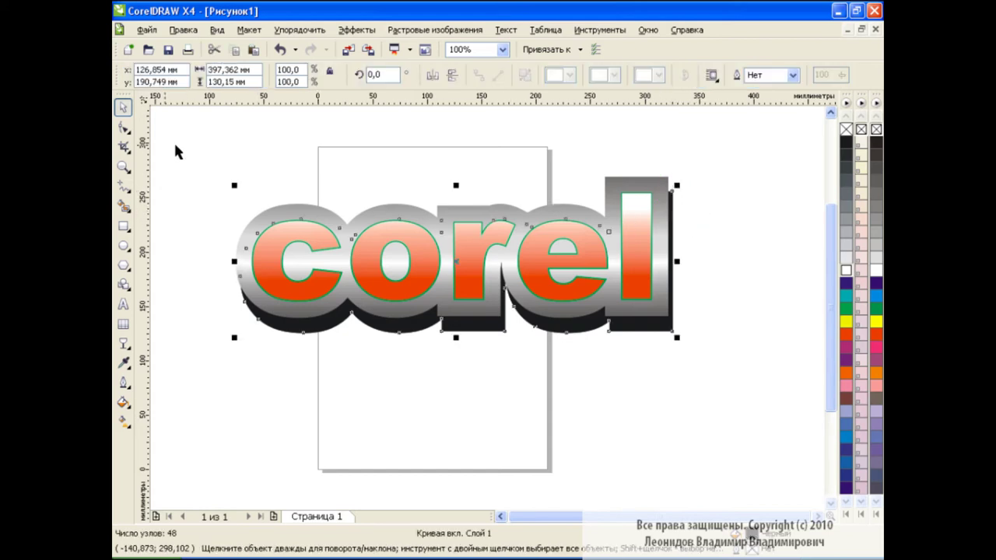
key("F10")
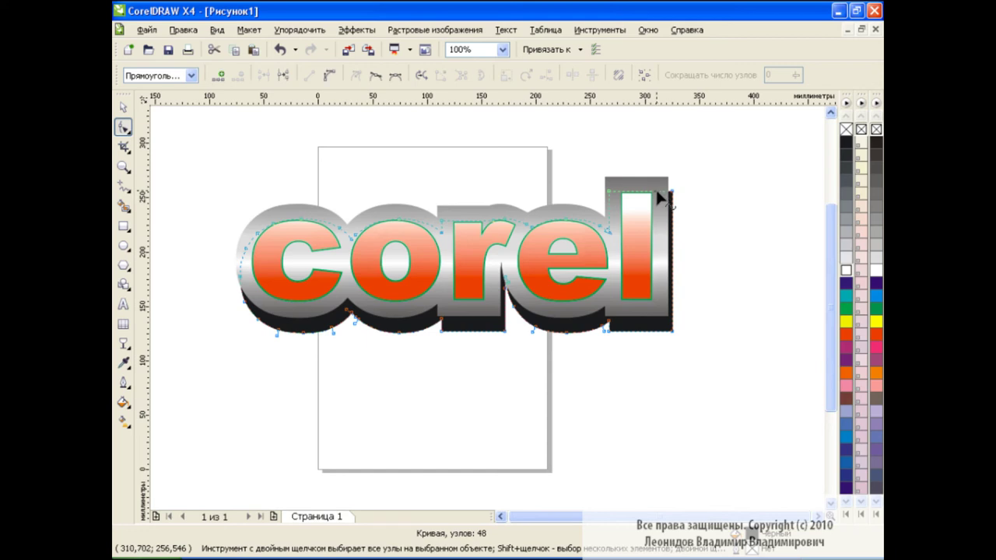
left_click_drag(659, 194, 666, 178)
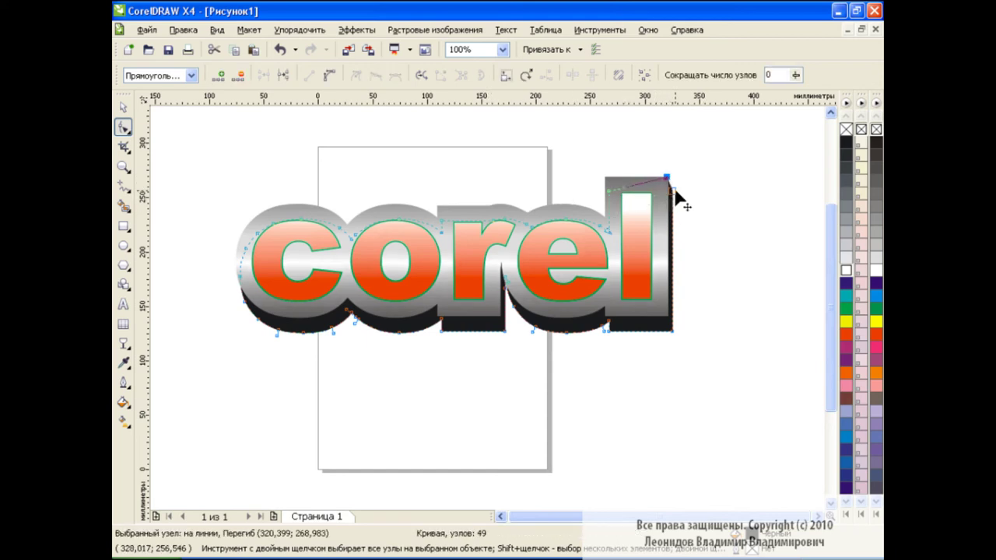
left_click(123, 106)
left_click(527, 372)
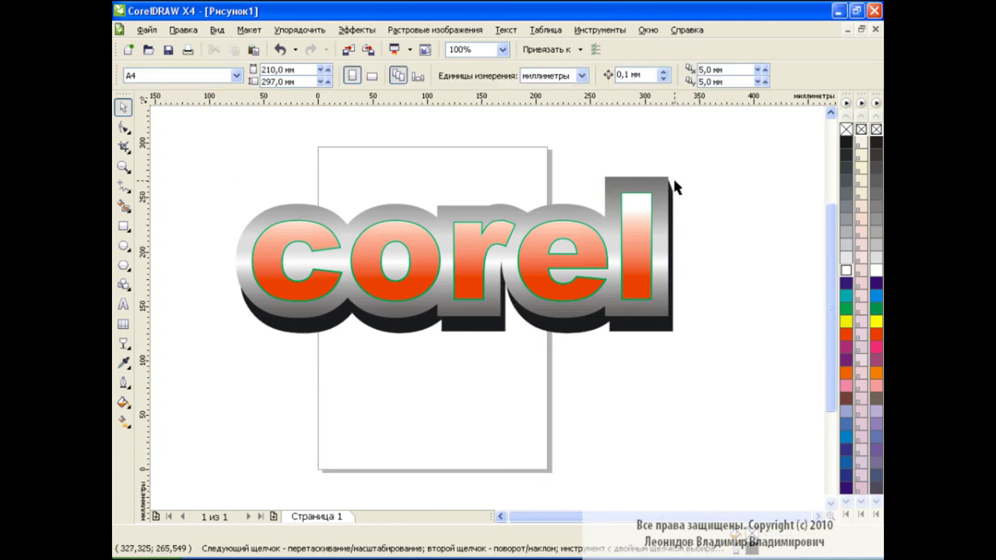